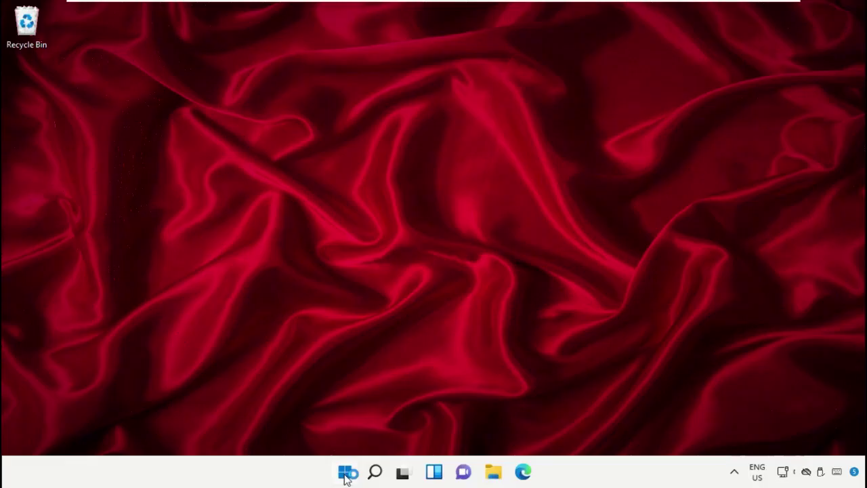
Search the Start menu for 'task manager'
click(346, 474)
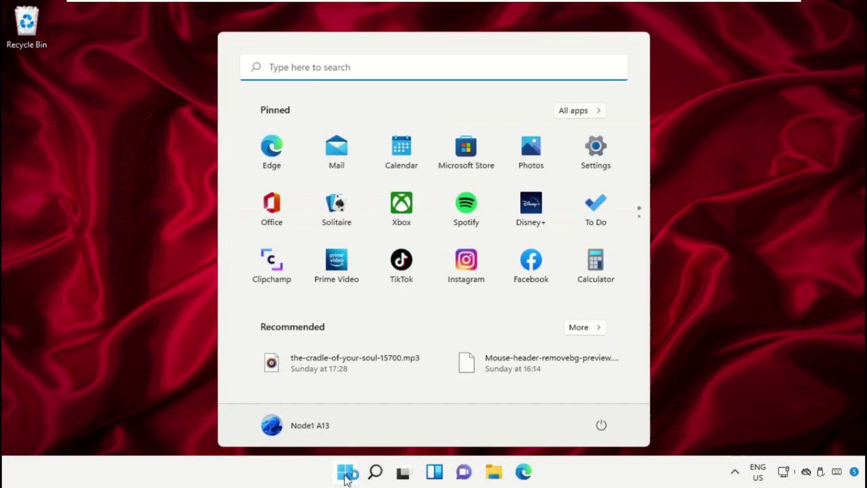
text(ta)
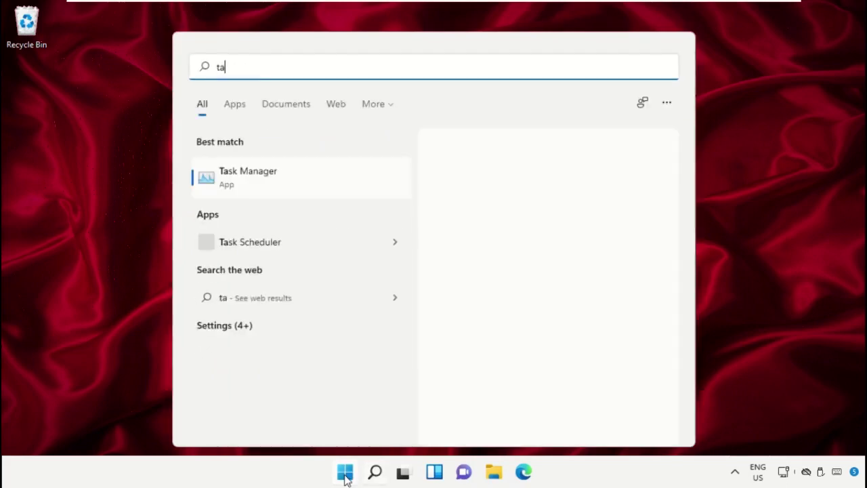
text(sk mana)
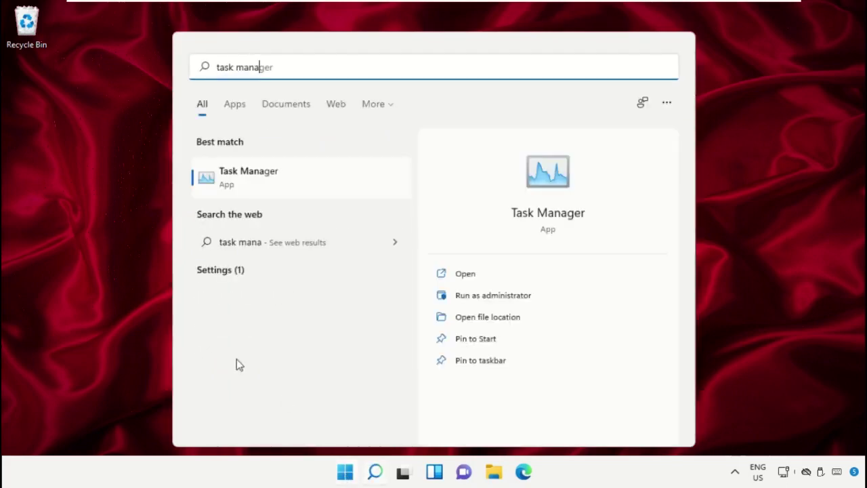
Launch Task Manager and start a new task, browsing for the program to run
click(264, 178)
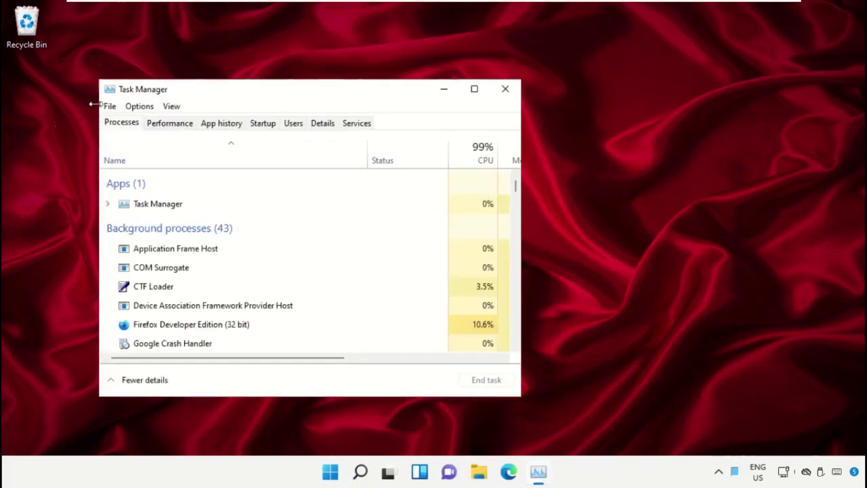
click(109, 108)
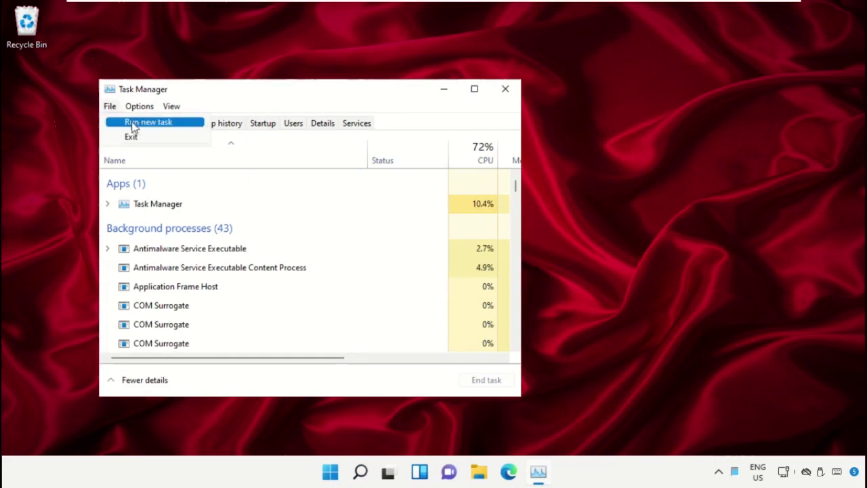
click(184, 128)
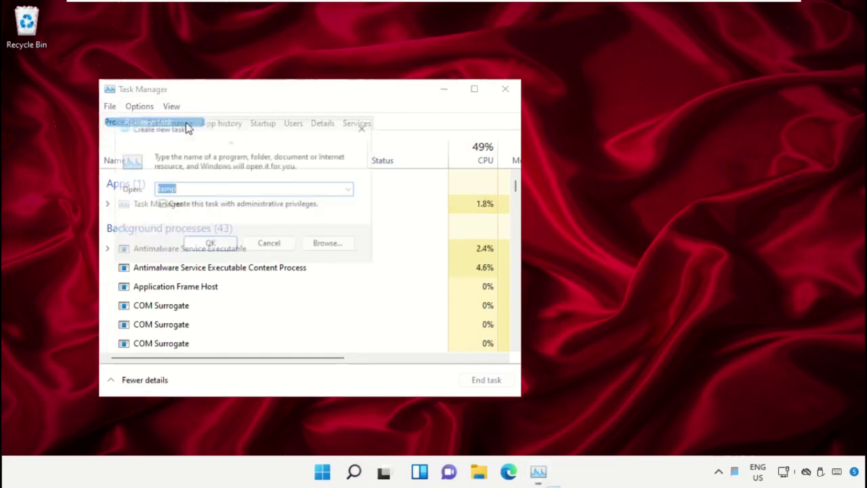
click(332, 248)
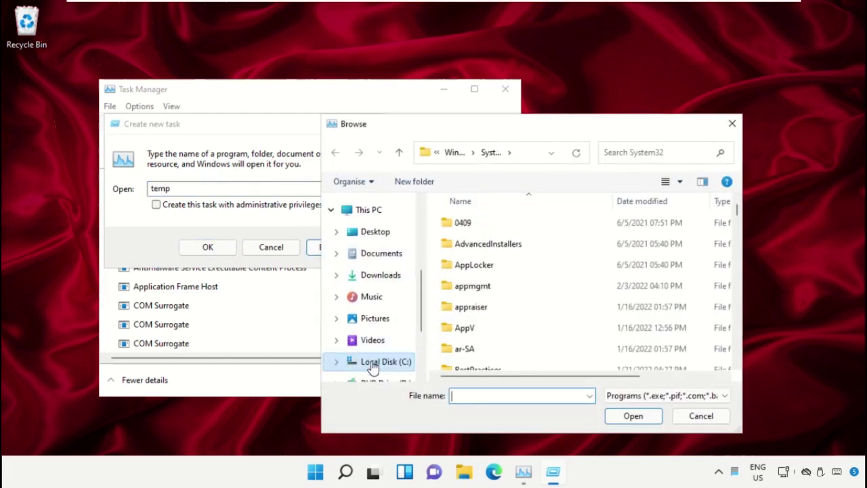
Navigate the file browser to C:\Windows\System32
scroll(374, 360, down, 1)
click(376, 336)
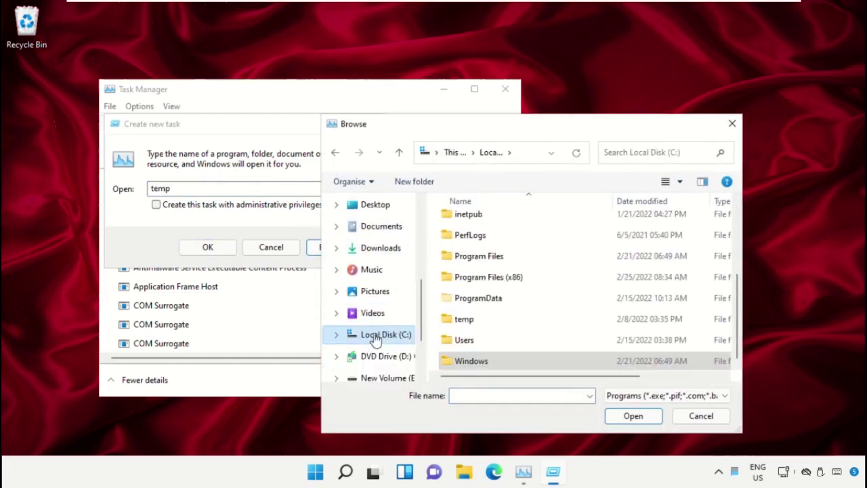
scroll(374, 243, up, 2)
click(376, 237)
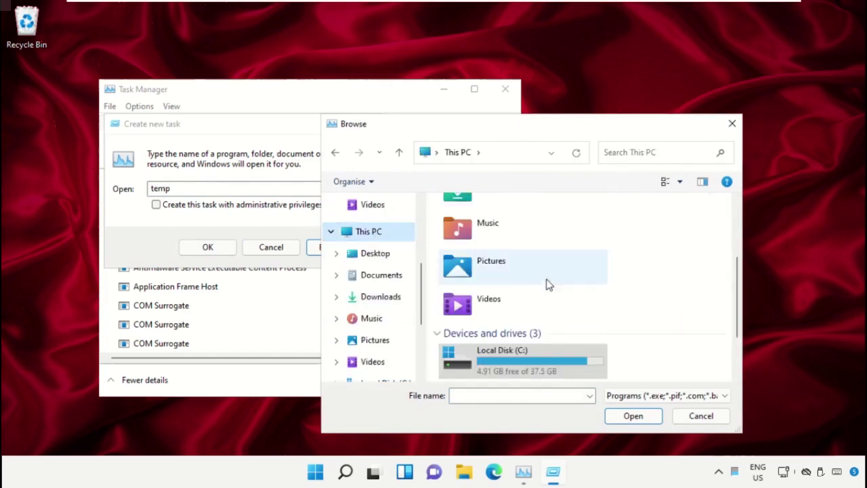
scroll(547, 288, up, 1)
scroll(498, 347, down, 2)
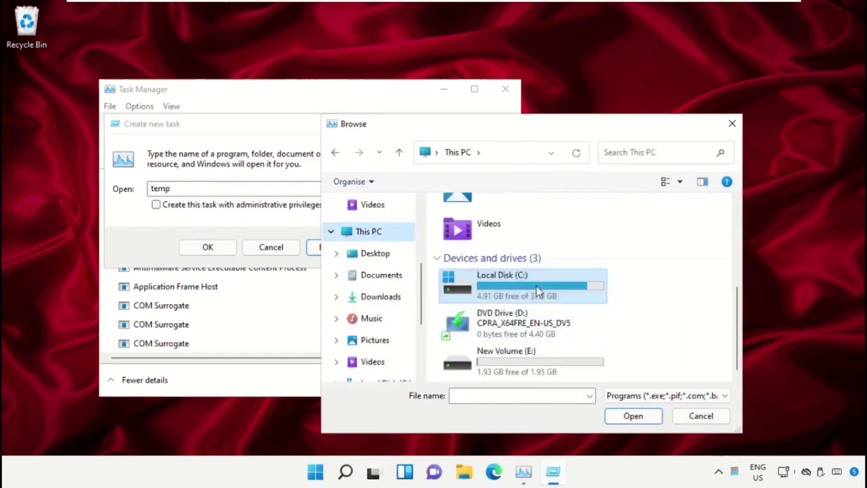
double_click(535, 288)
scroll(513, 248, down, 2)
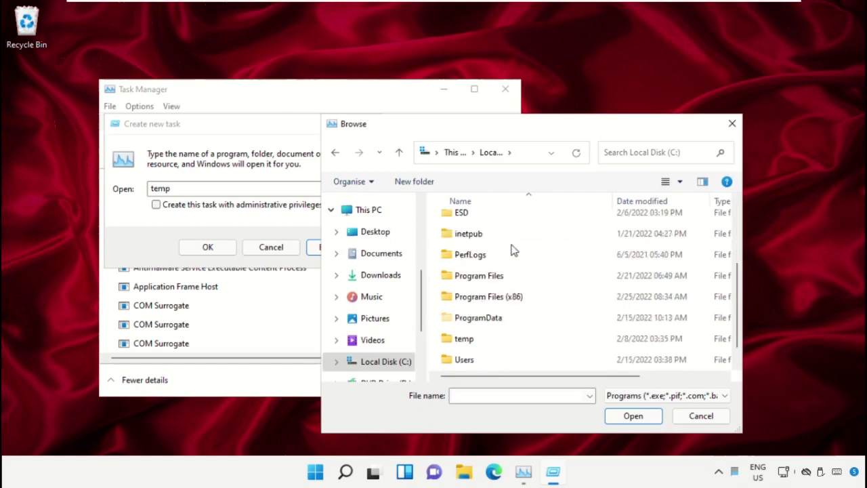
scroll(458, 246, down, 1)
double_click(480, 365)
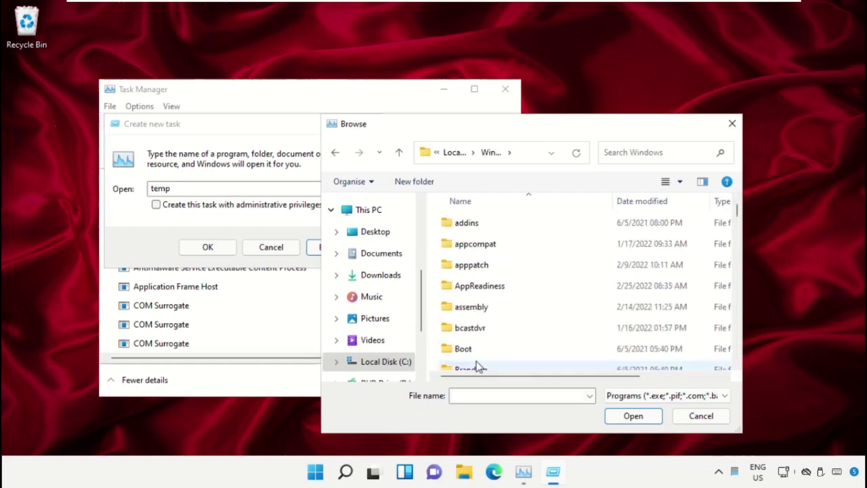
scroll(506, 254, down, 1)
scroll(505, 262, down, 2)
scroll(508, 273, down, 2)
scroll(508, 286, down, 2)
scroll(504, 305, down, 7)
scroll(499, 321, down, 1)
scroll(500, 321, down, 2)
scroll(499, 322, down, 2)
scroll(500, 324, down, 3)
scroll(497, 322, down, 3)
double_click(480, 296)
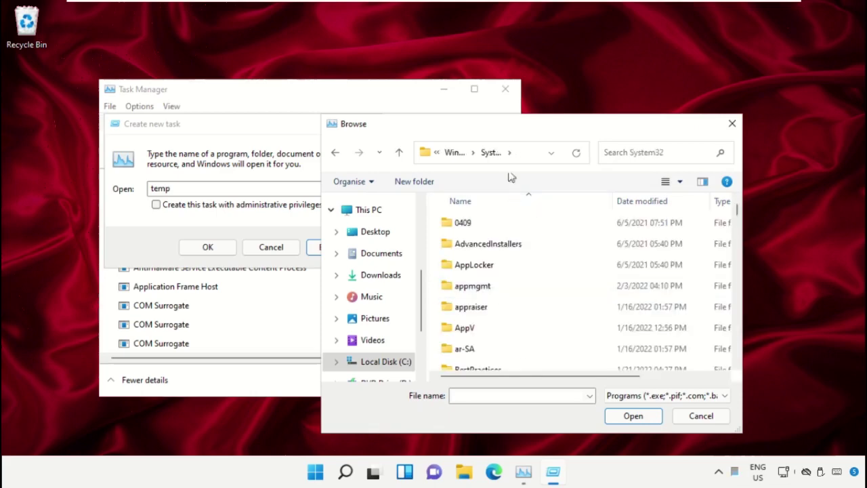
Locate cmd.exe in System32 by typing 'cmd' in the file list
scroll(525, 306, down, 1)
scroll(511, 302, down, 1)
scroll(509, 302, down, 1)
scroll(508, 303, down, 2)
scroll(508, 301, down, 4)
scroll(509, 298, down, 1)
scroll(511, 295, down, 2)
scroll(512, 293, down, 1)
text(cmd)
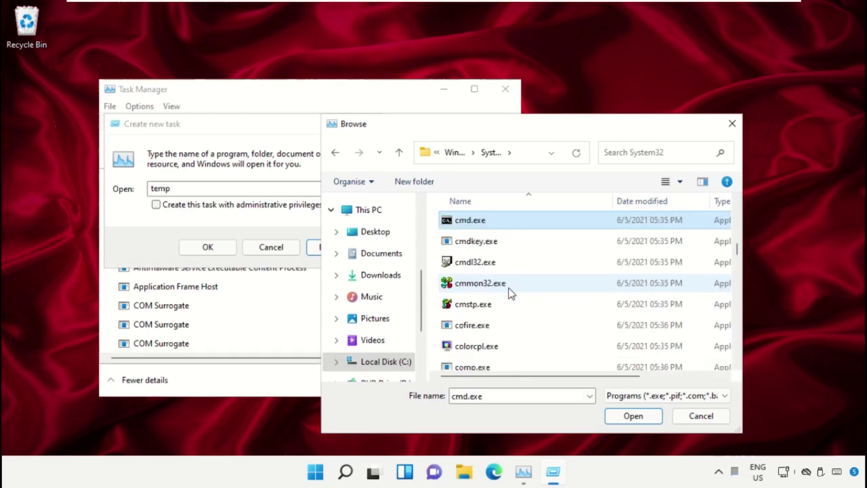
scroll(494, 283, up, 1)
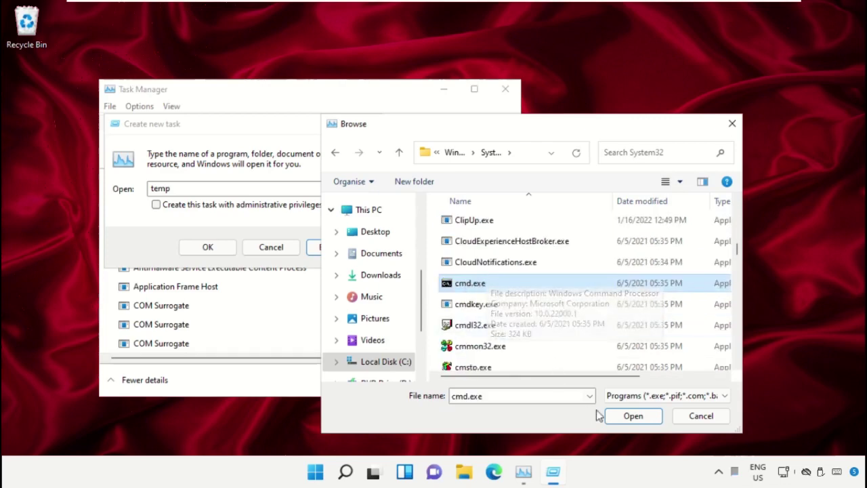
Run cmd.exe as a new task with administrative privileges, then minimise Task Manager
click(624, 419)
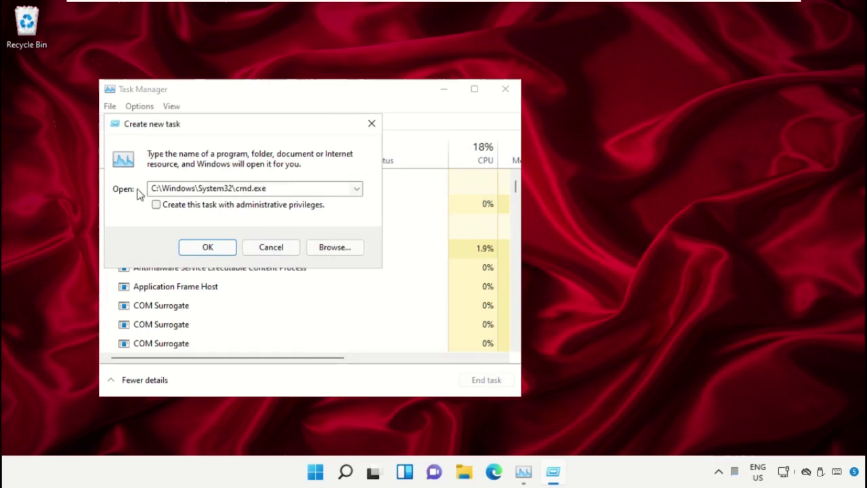
click(155, 205)
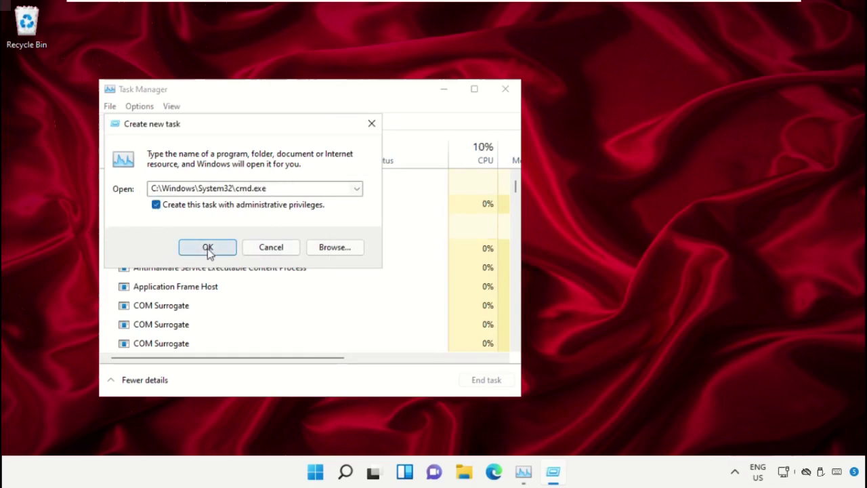
click(208, 247)
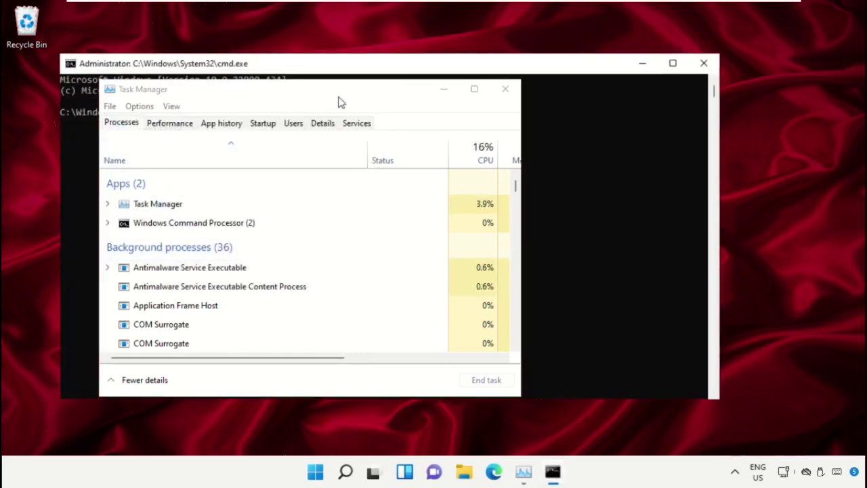
click(444, 95)
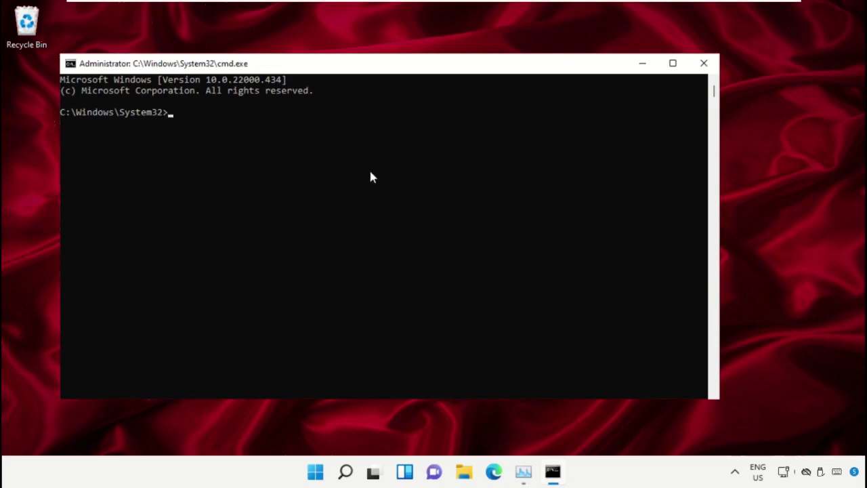
Minimise the command prompt and launch Google Chrome from the Start menu
click(644, 65)
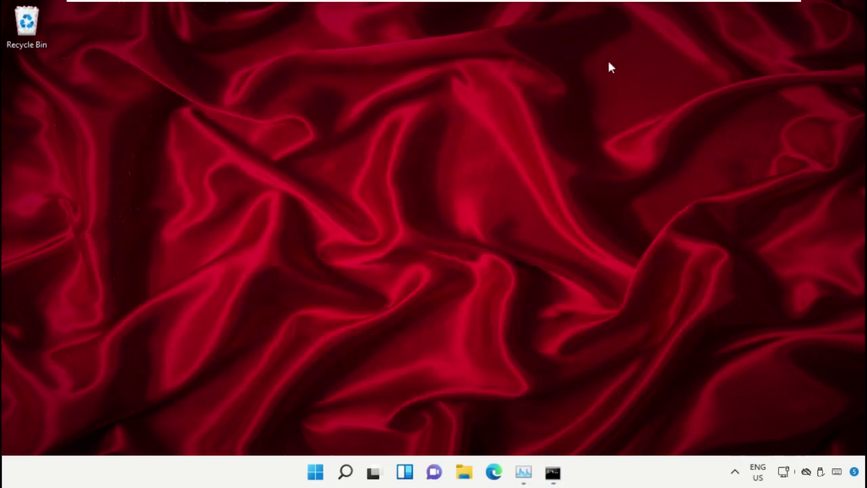
click(316, 472)
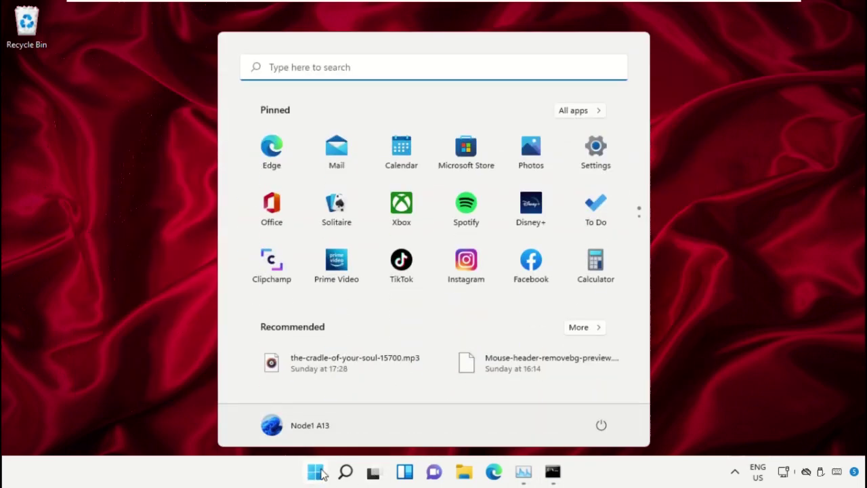
text(Chrome)
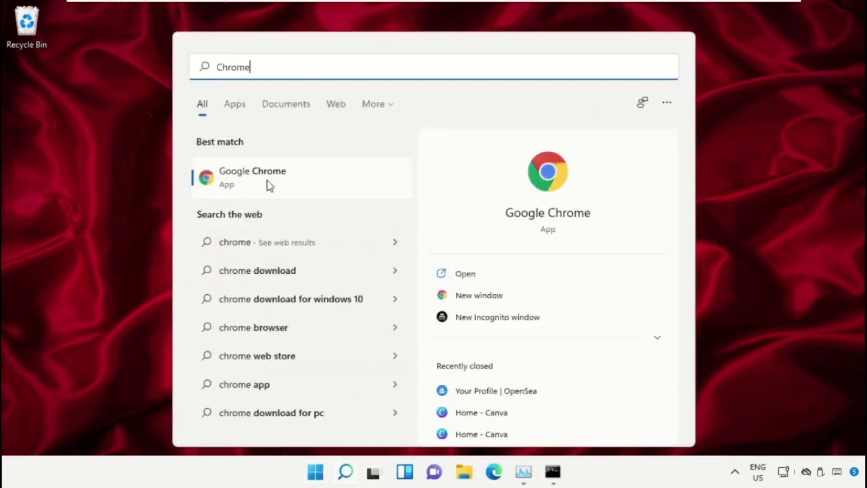
click(270, 181)
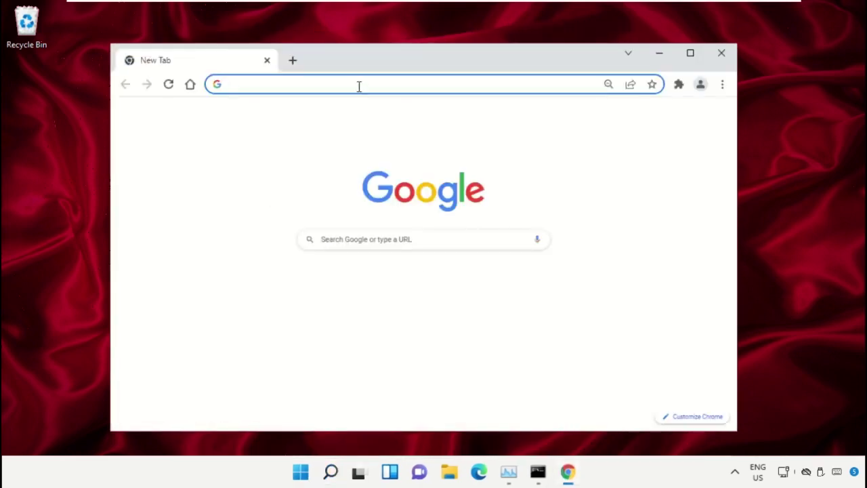
Go to google.com and search for 'hows.tech windows commands'
text(google)
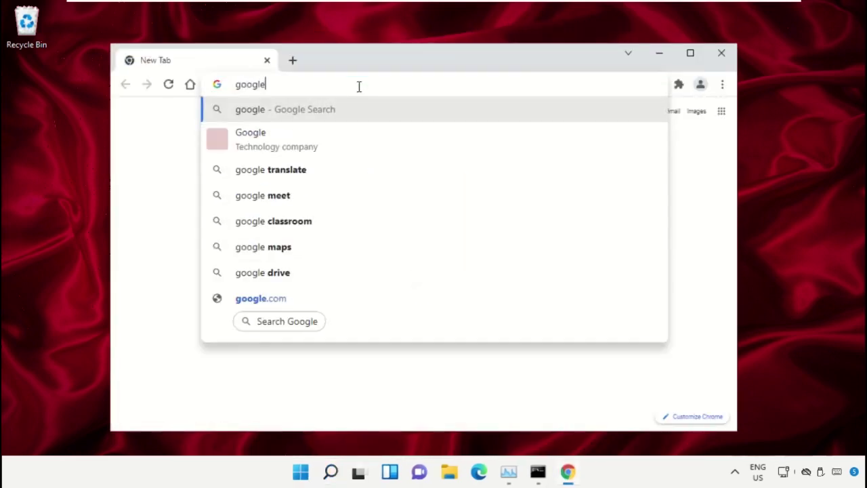
text(.com)
key(Return)
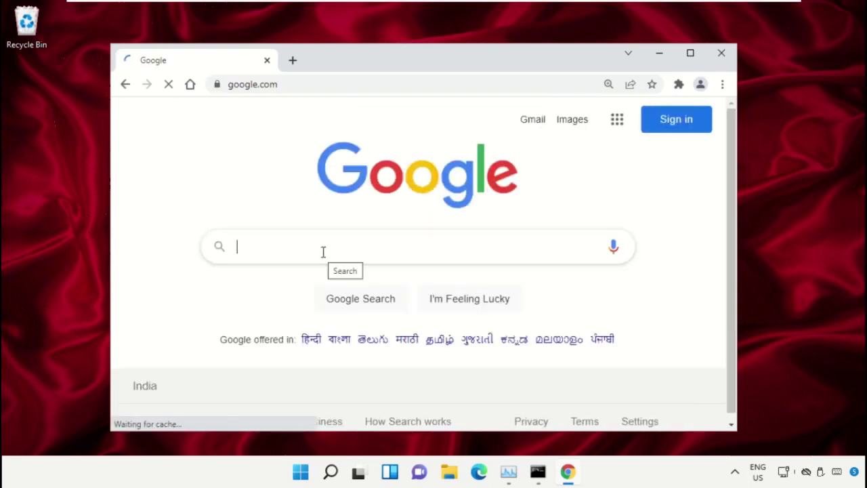
text(hows.tech)
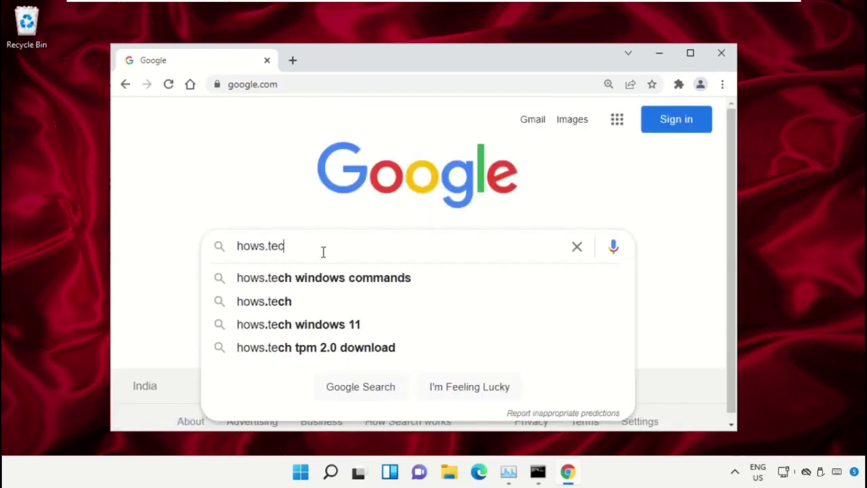
key(Down)
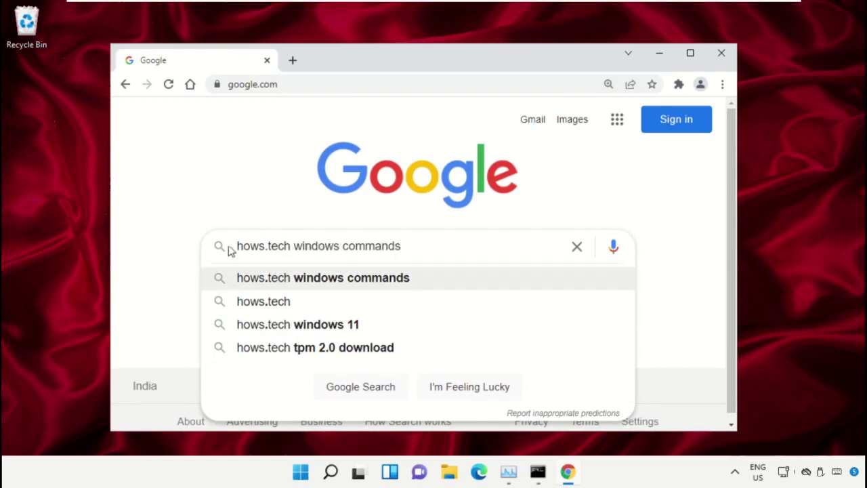
click(445, 279)
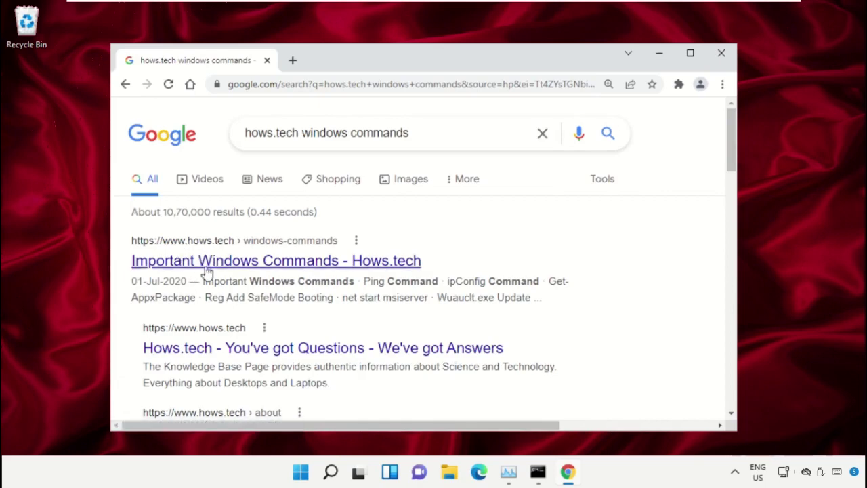
Open the Important Windows Commands - Hows.tech page and scroll down to Command 12
click(207, 269)
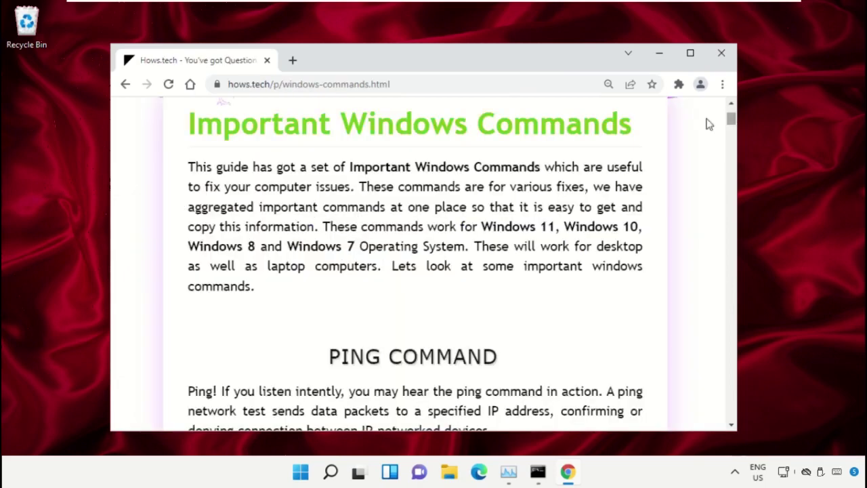
drag(643, 134, 179, 138)
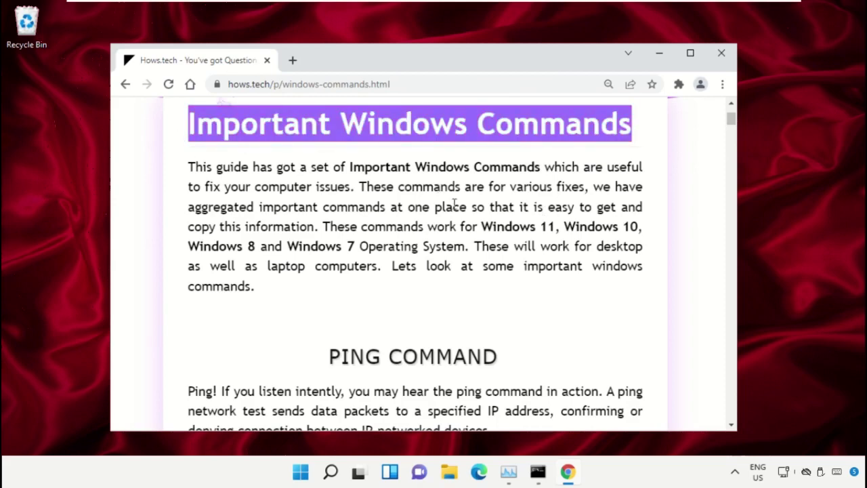
click(482, 201)
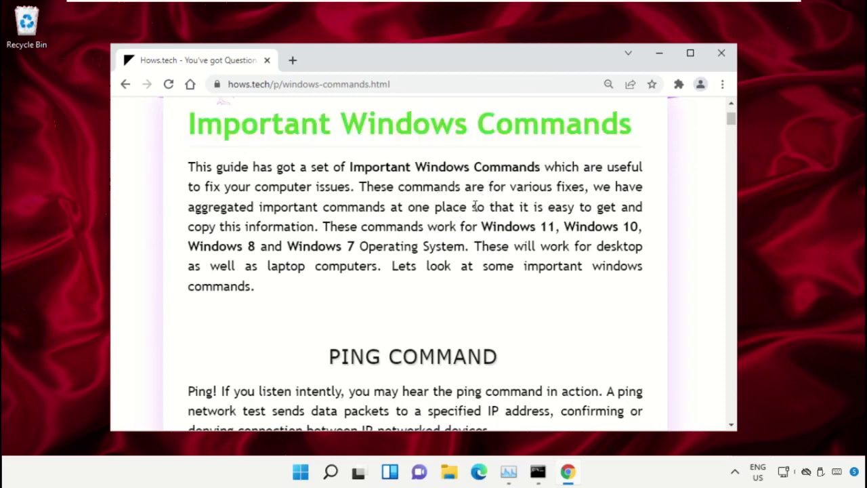
scroll(475, 206, down, 2)
scroll(467, 213, down, 4)
scroll(396, 210, down, 3)
scroll(400, 214, down, 5)
scroll(407, 210, down, 5)
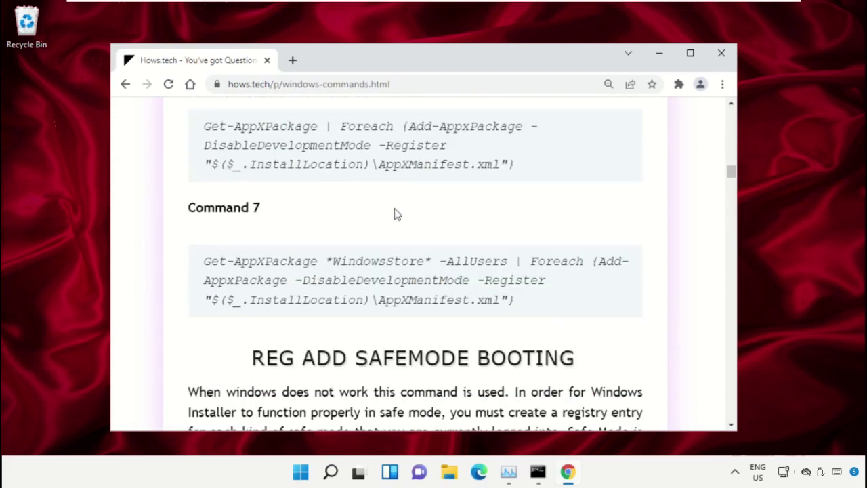
scroll(379, 224, down, 4)
scroll(369, 228, down, 4)
scroll(368, 227, down, 1)
scroll(369, 228, down, 5)
scroll(368, 233, down, 2)
scroll(368, 234, down, 4)
scroll(285, 238, down, 1)
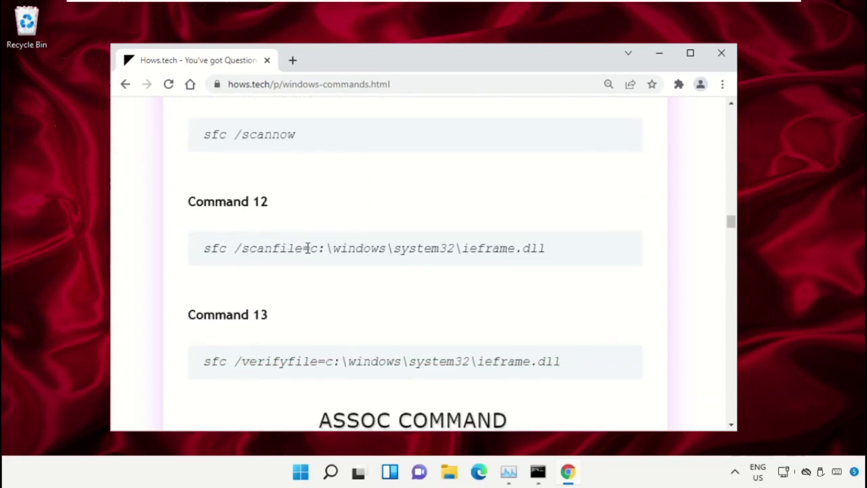
Copy the Command 12 sfc /scanfile line for ieframe.dll
triple_click(307, 248)
click(439, 263)
triple_click(344, 249)
right_click(344, 249)
click(377, 262)
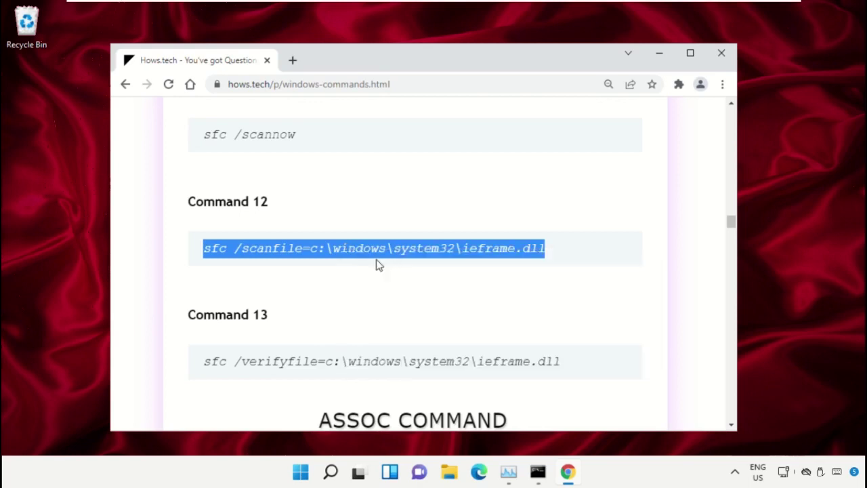
Run sfc /scanfile=c:\windows\system32\ieframe.dll in the admin Command Prompt
click(538, 473)
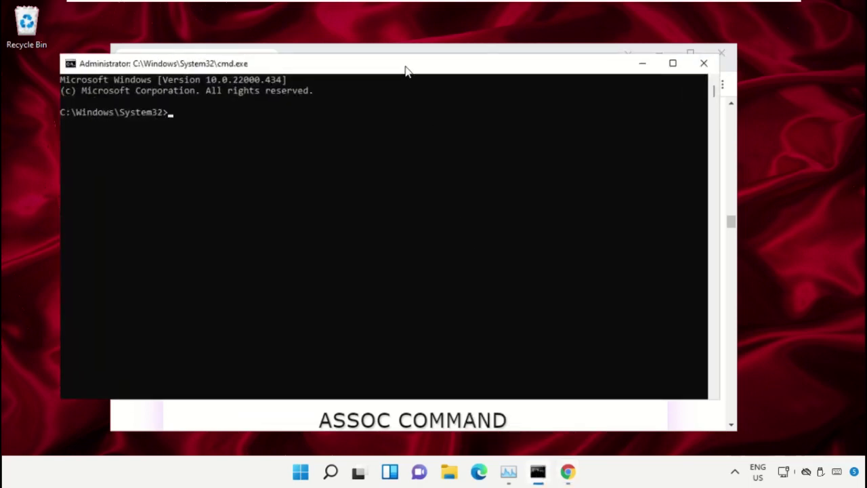
drag(405, 71, 444, 85)
text(sfc /scanfile=c:\windows\system32\ieframe.dll)
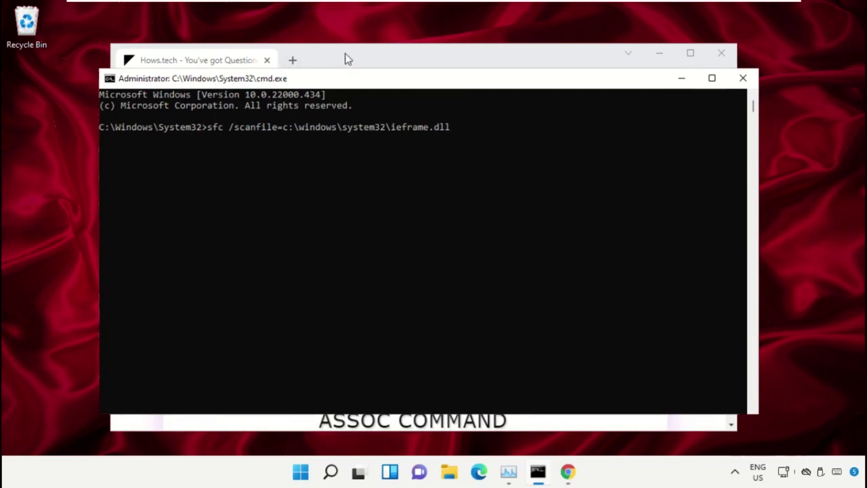
key(Return)
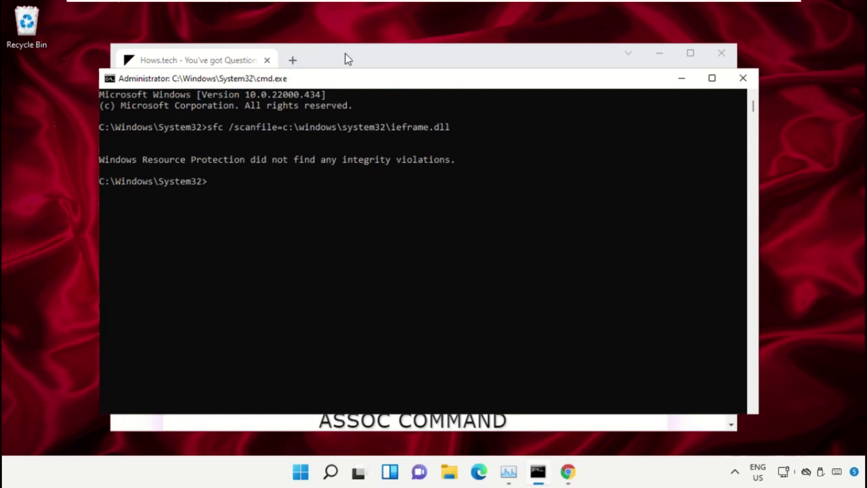
Copy the Command 13 sfc /verifyfile line from the hows.tech commands page
click(346, 59)
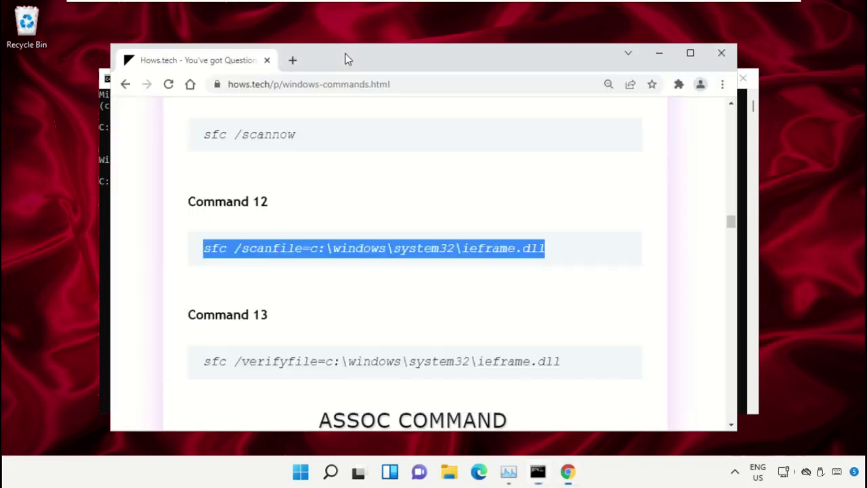
scroll(321, 183, down, 1)
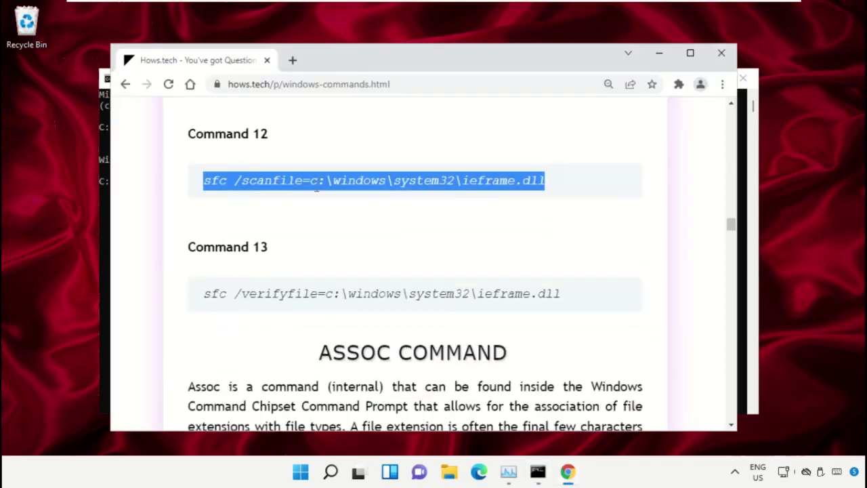
triple_click(281, 298)
right_click(284, 299)
click(343, 312)
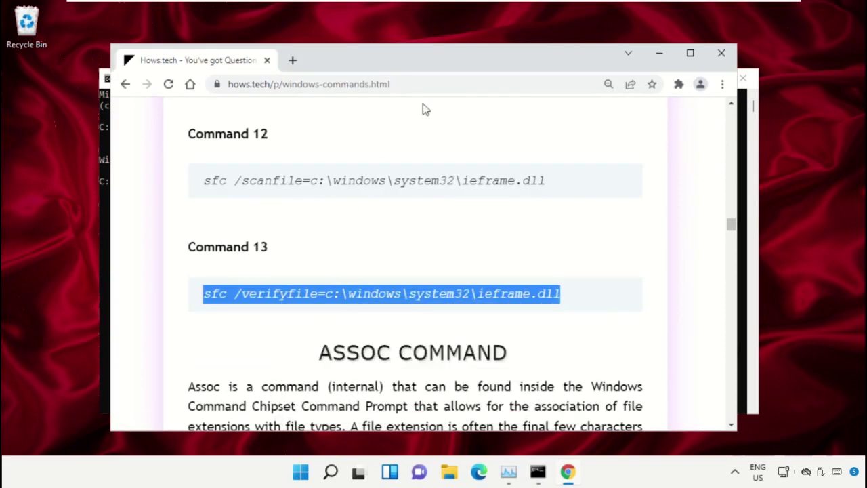
Paste and run the sfc /verifyfile check on ieframe.dll, then close cmd and minimise Chrome
click(538, 472)
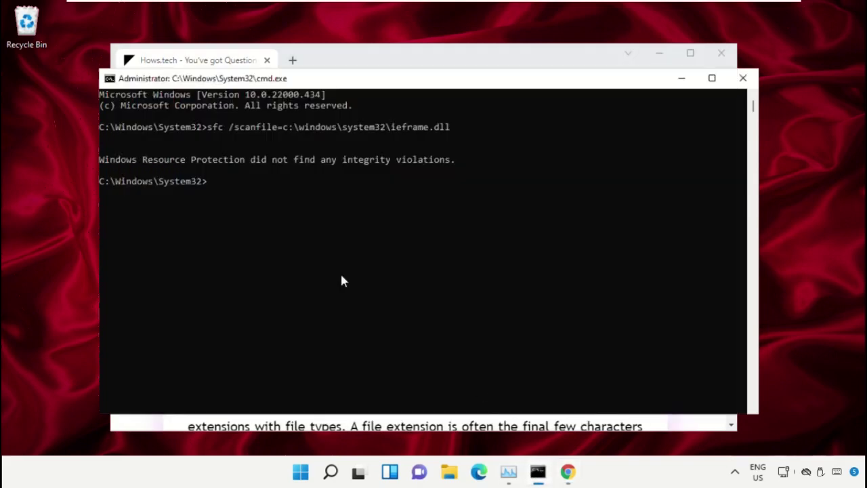
key(ctrl+v)
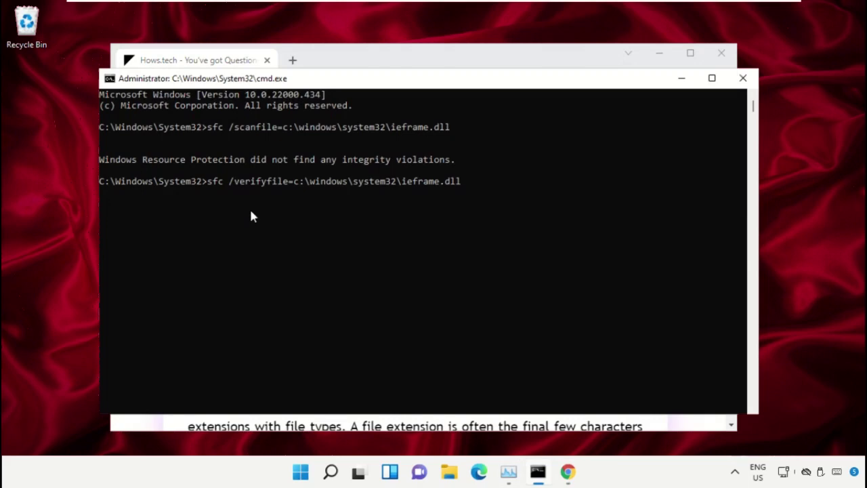
key(Return)
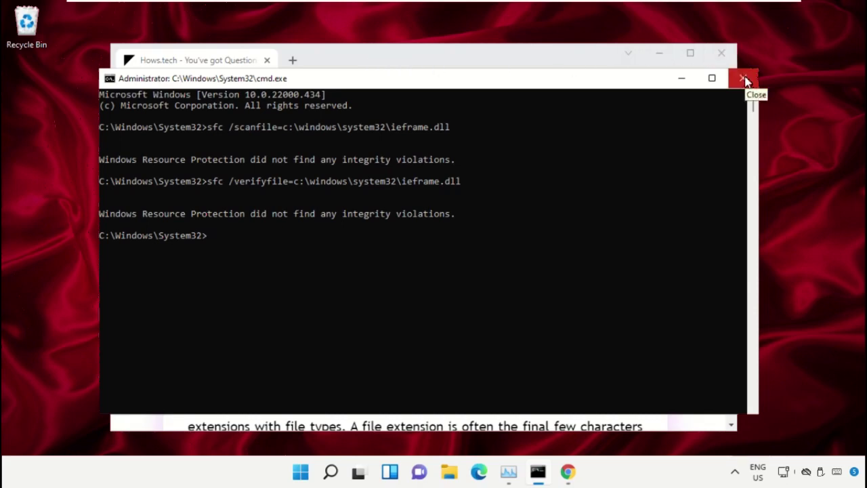
click(745, 79)
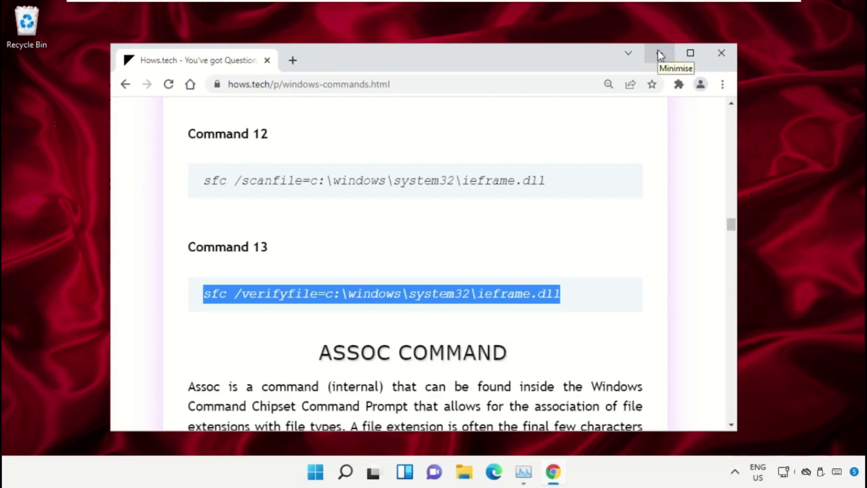
click(660, 55)
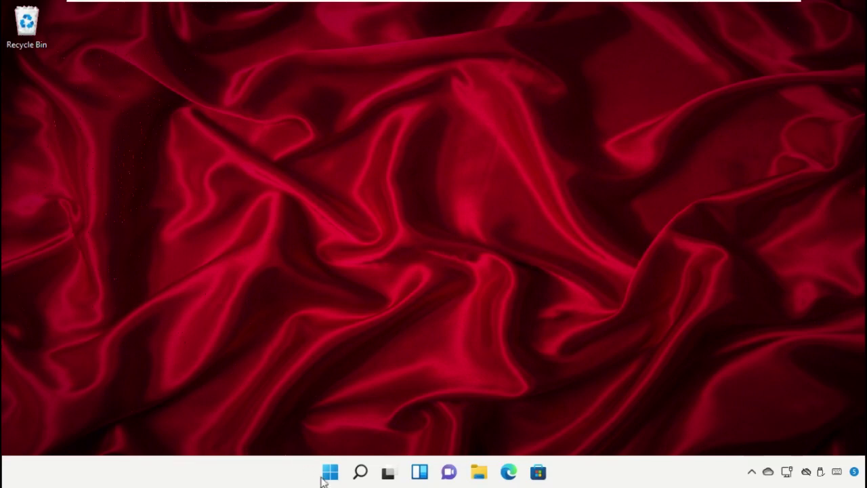
click(364, 478)
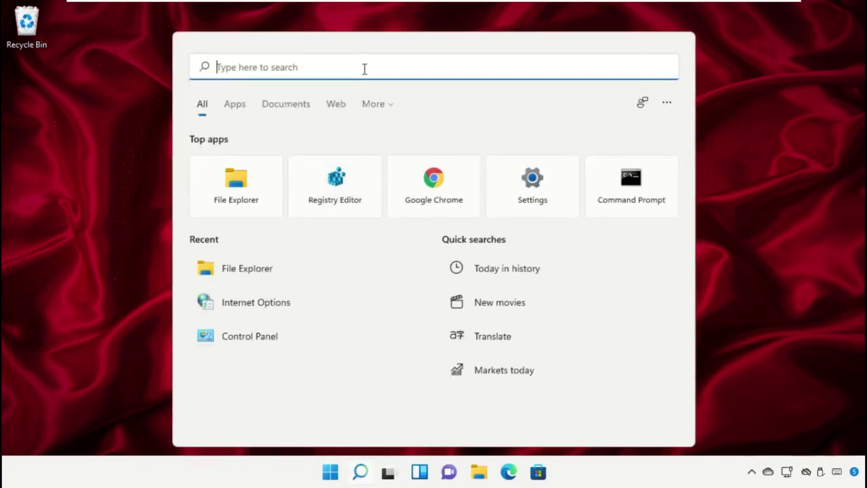
text(Internet Options)
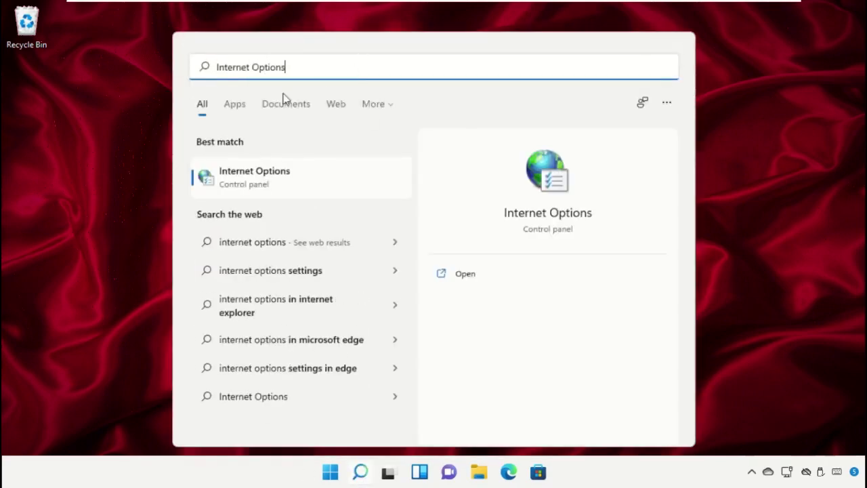
click(264, 180)
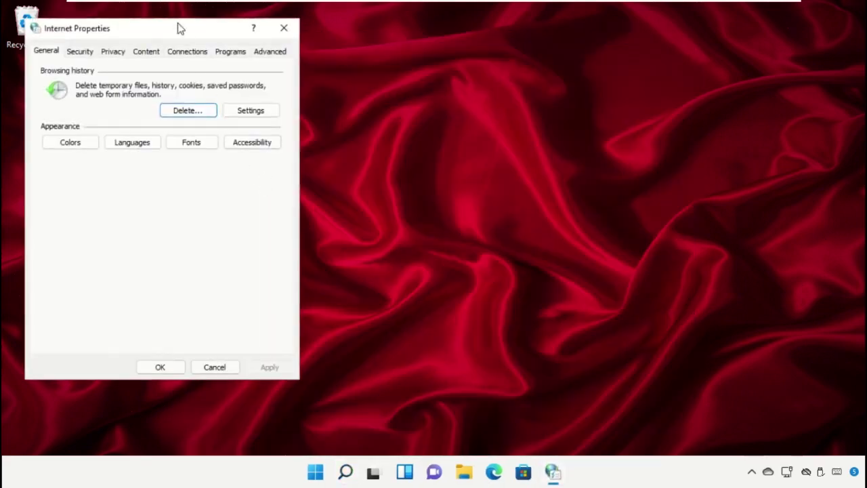
mouse_move(179, 28)
mouse_down()
mouse_move(250, 52)
mouse_move(419, 30)
mouse_up()
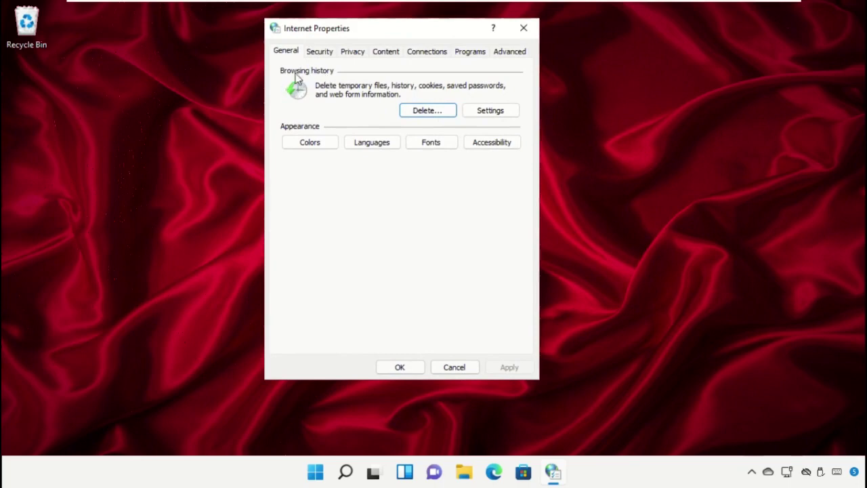
click(478, 114)
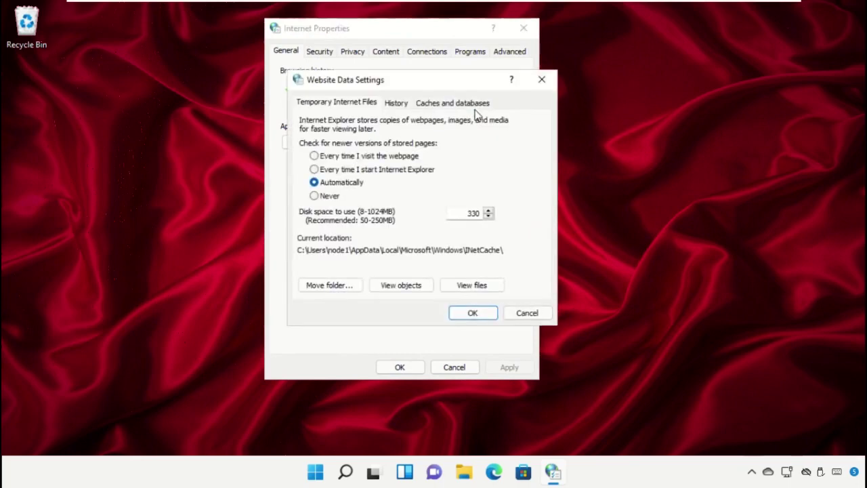
drag(428, 89, 410, 63)
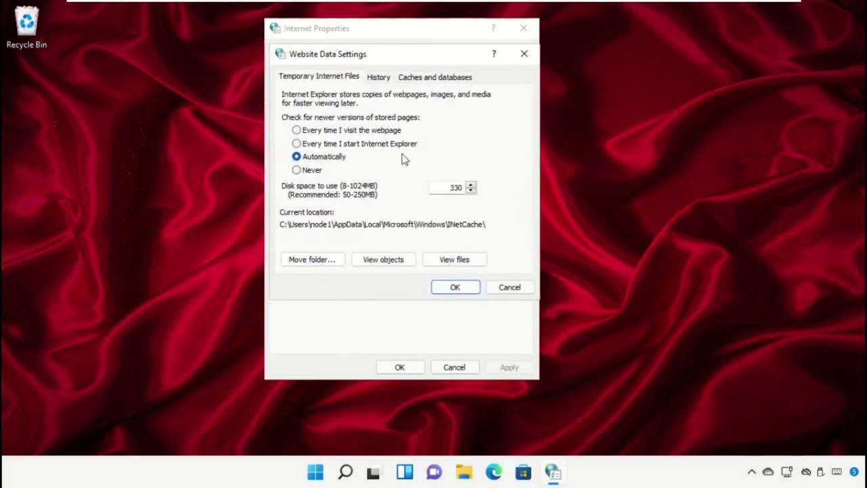
click(302, 261)
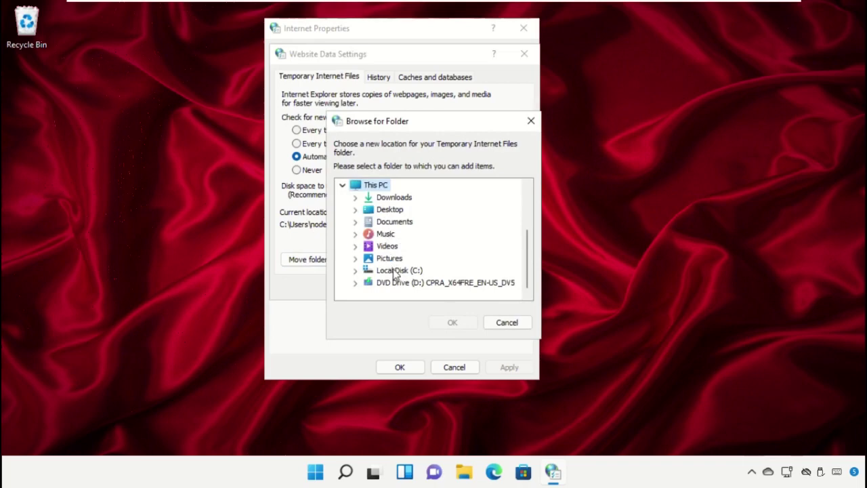
click(507, 323)
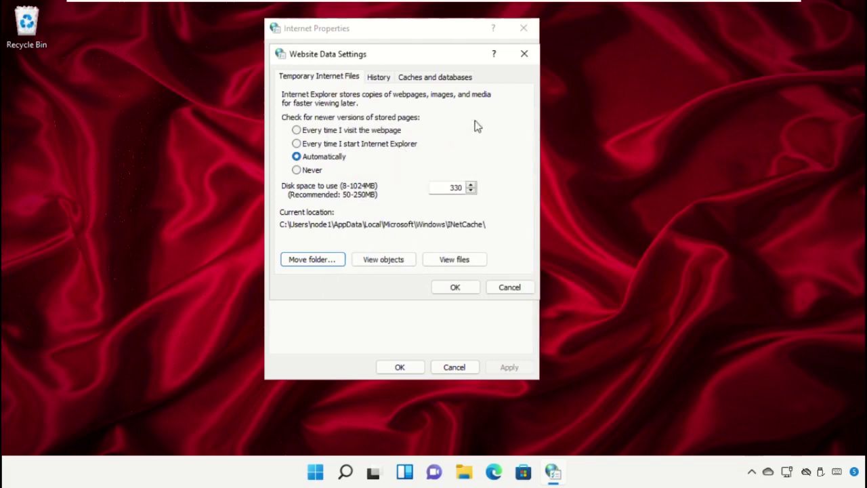
click(523, 53)
click(523, 27)
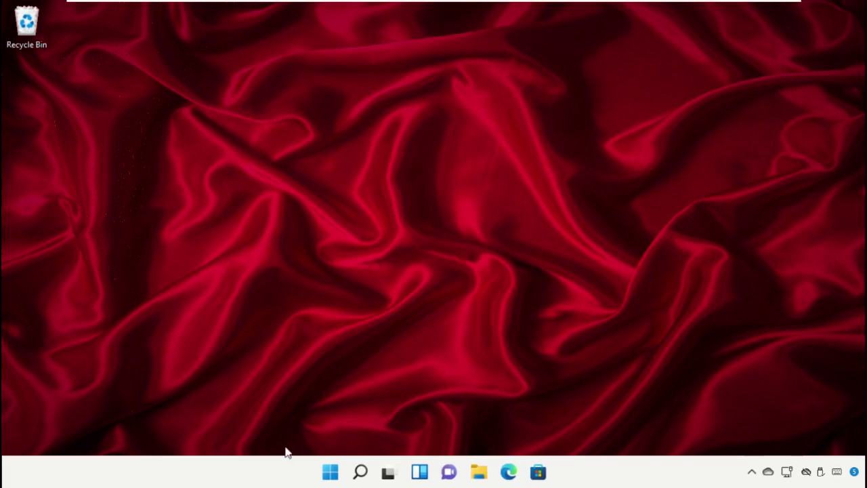
click(355, 475)
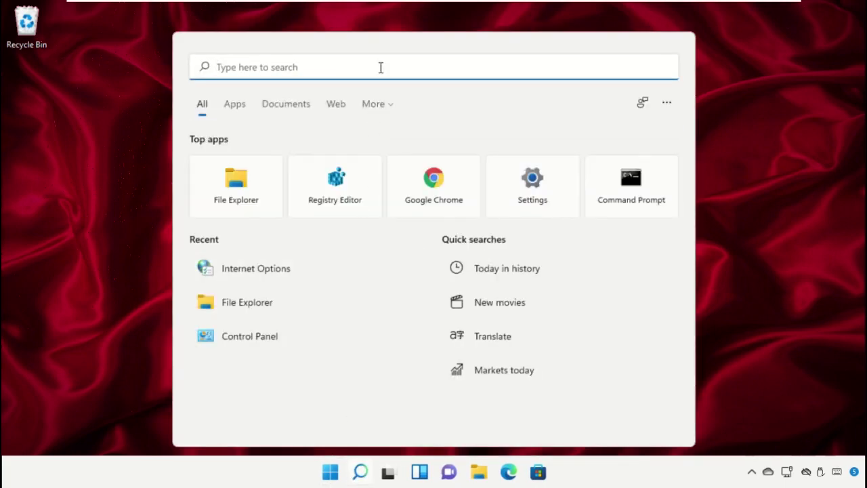
text(Chrome)
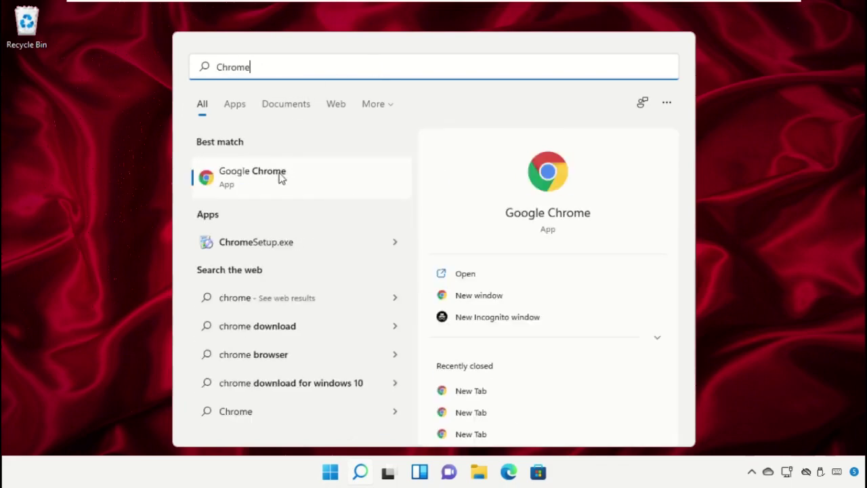
click(281, 177)
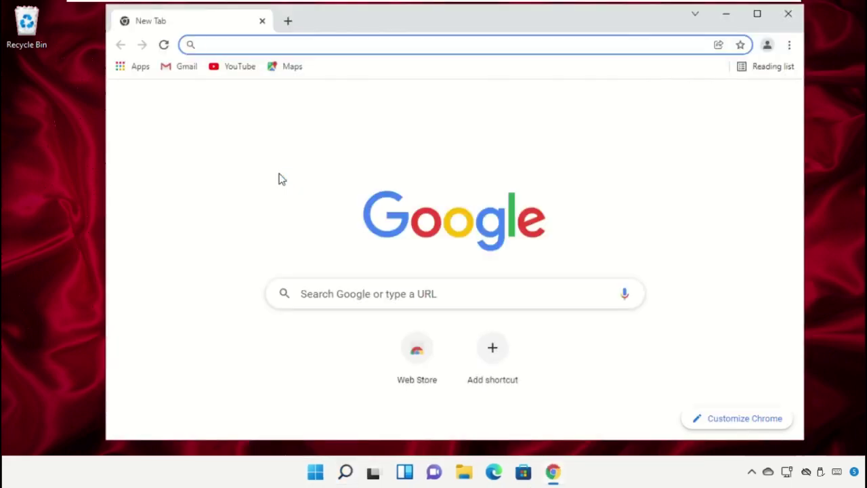
click(789, 45)
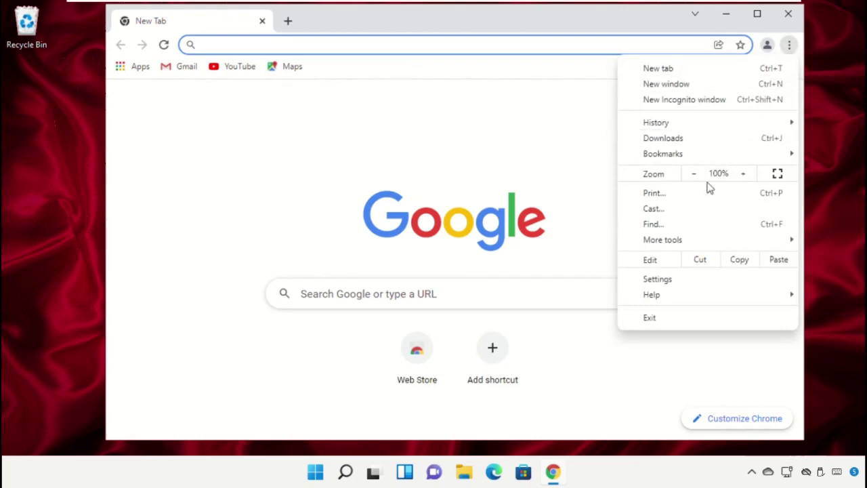
click(681, 279)
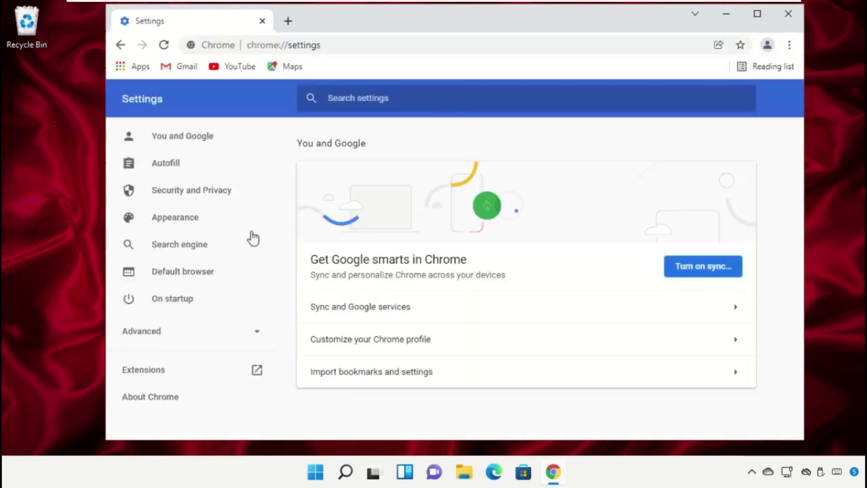
click(175, 335)
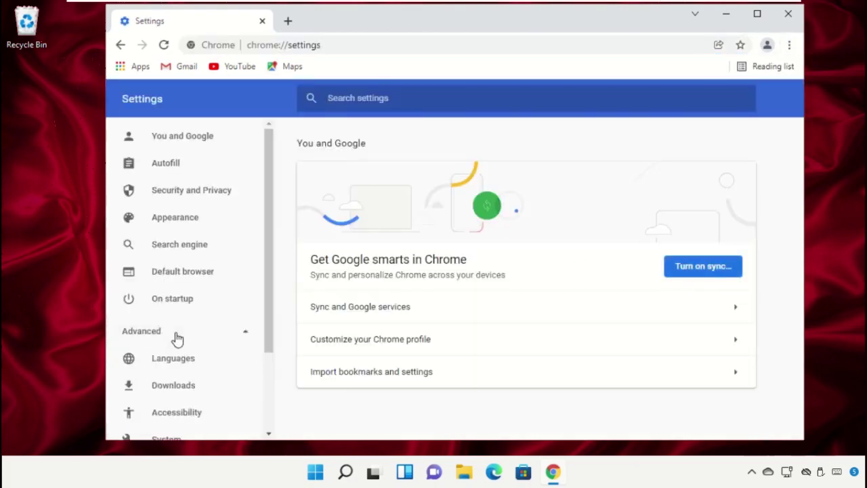
scroll(175, 339, down, 3)
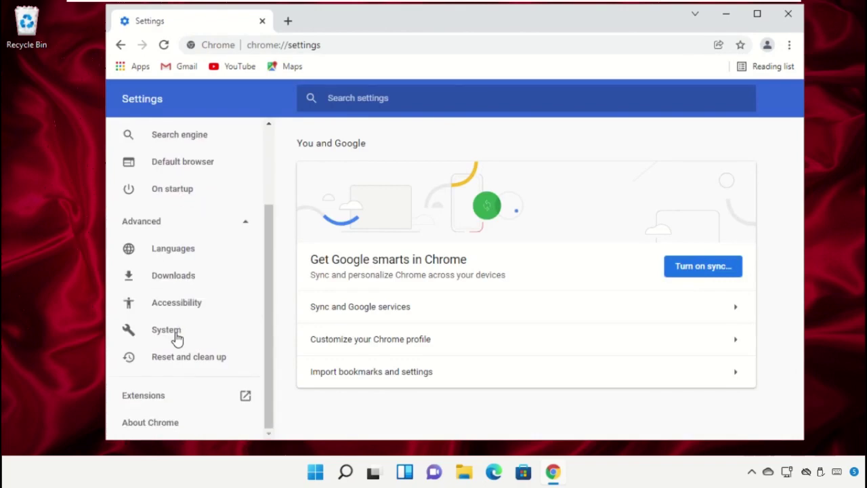
click(182, 274)
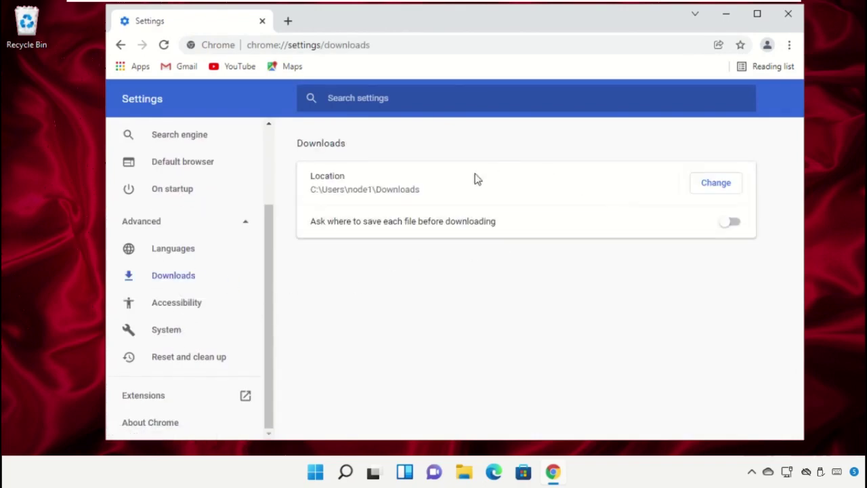
click(342, 470)
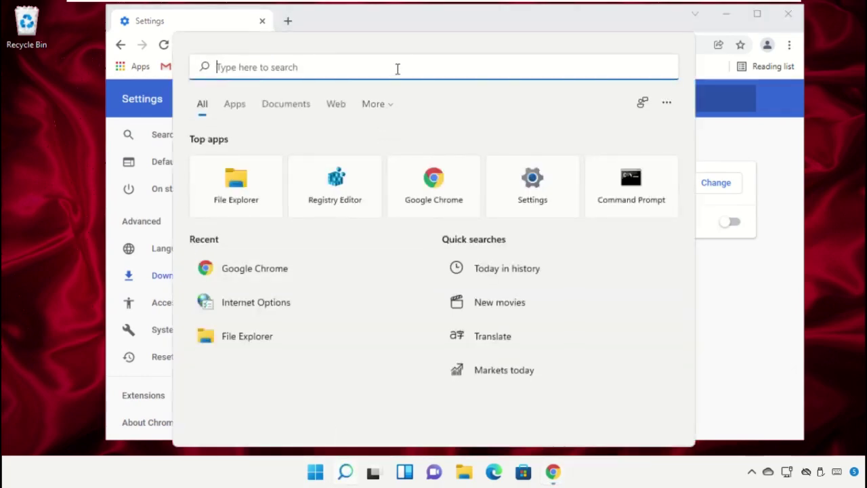
text(File Explorer)
click(294, 185)
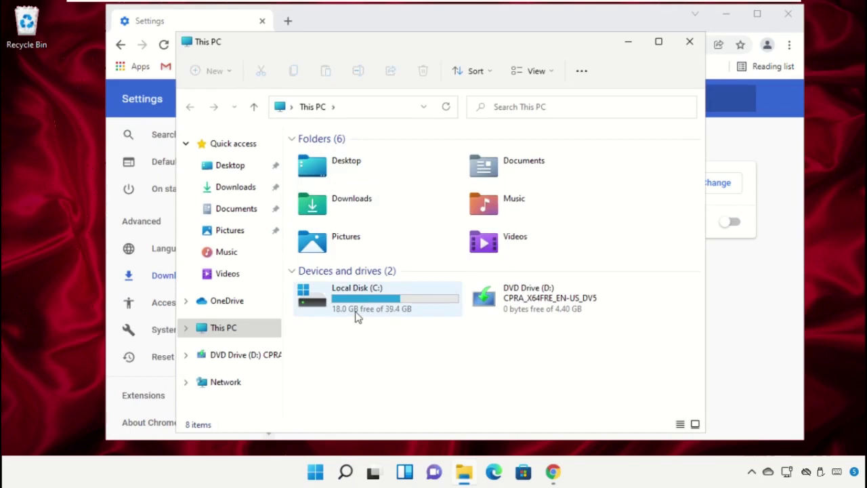
click(722, 190)
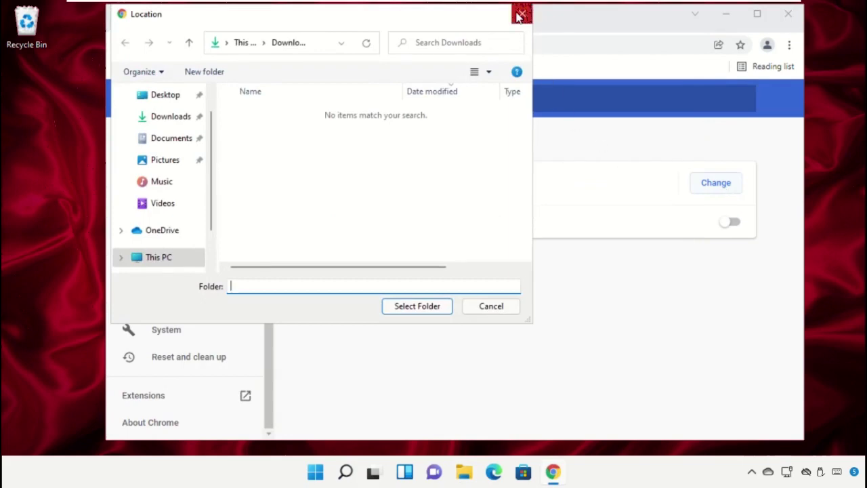
click(522, 13)
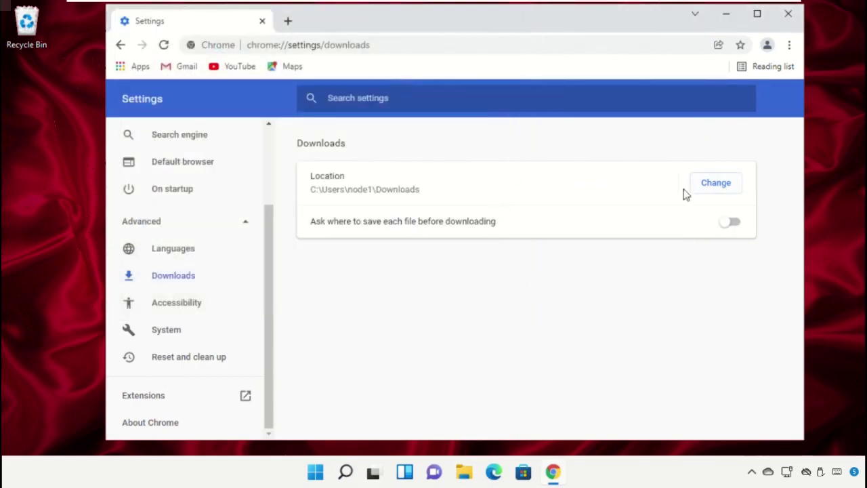
click(788, 14)
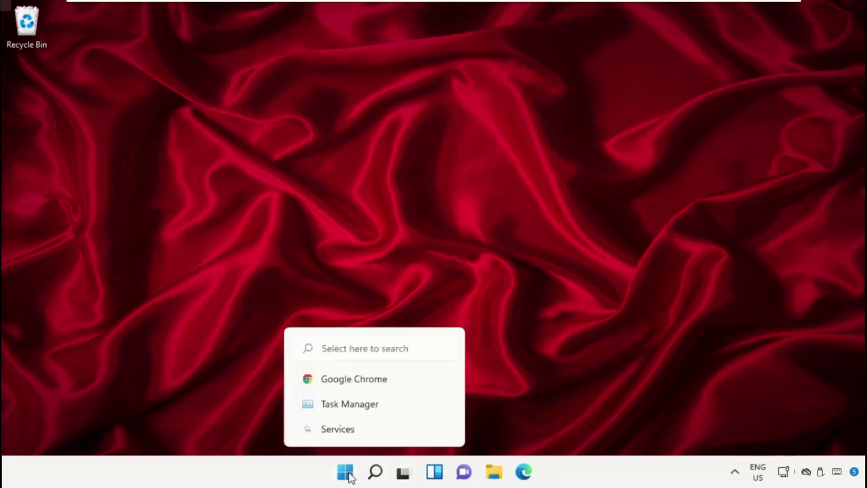
Restart Windows from the Start menu's power options
click(346, 474)
click(601, 425)
click(602, 426)
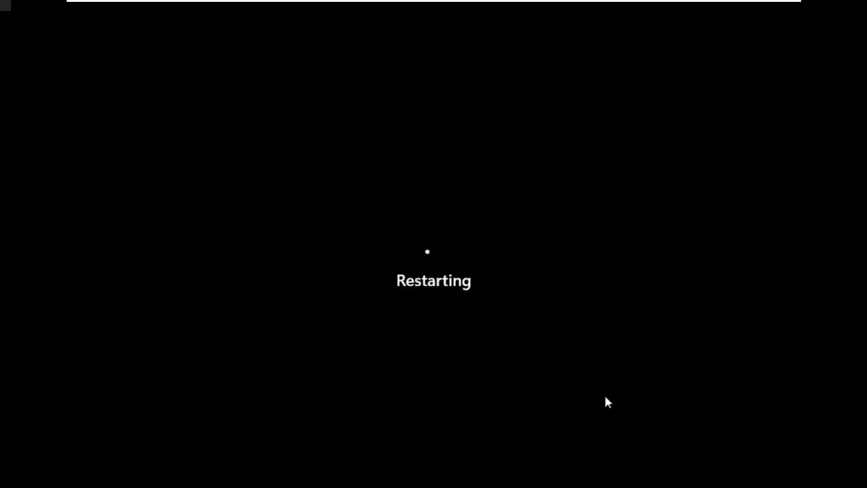